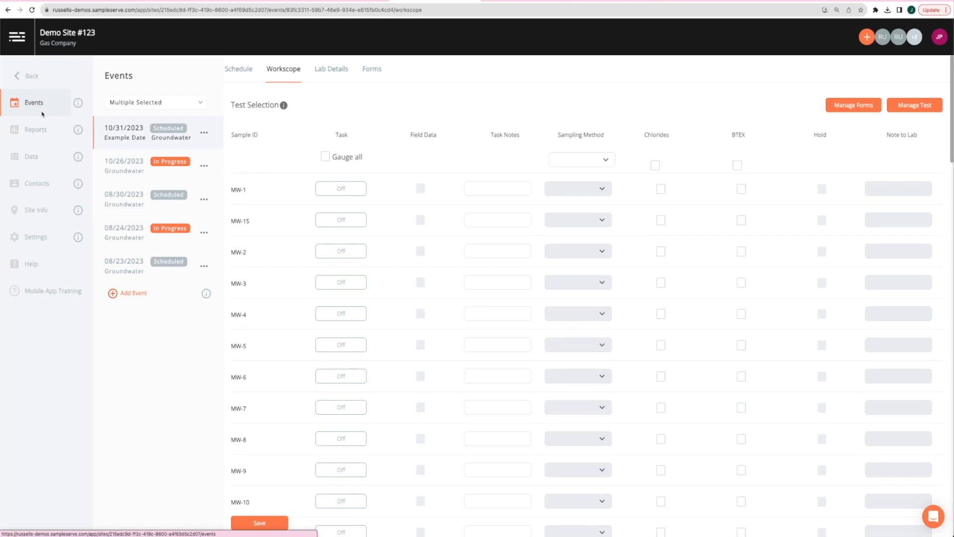
# Toggle the events list status filter to include, then exclude, completed events
pyautogui.click(201, 103)
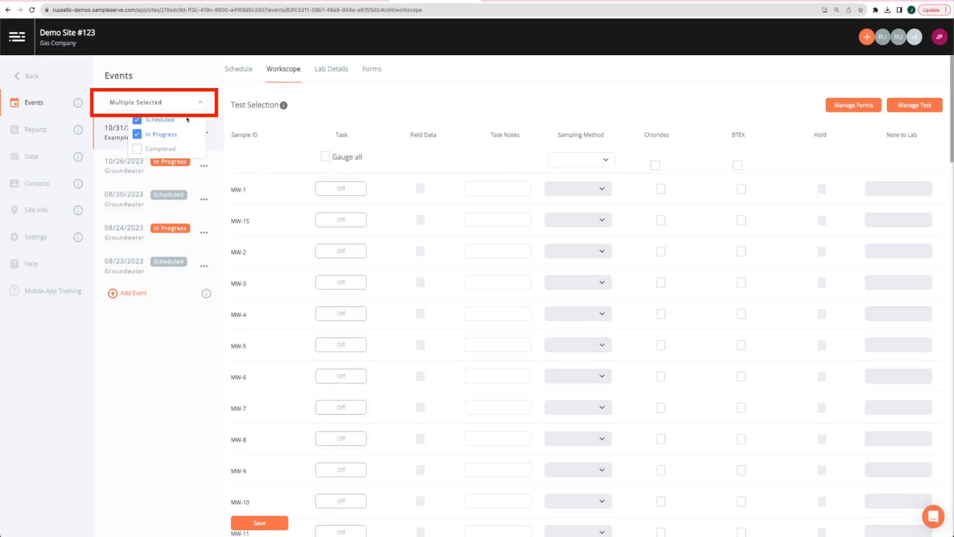
pyautogui.click(141, 150)
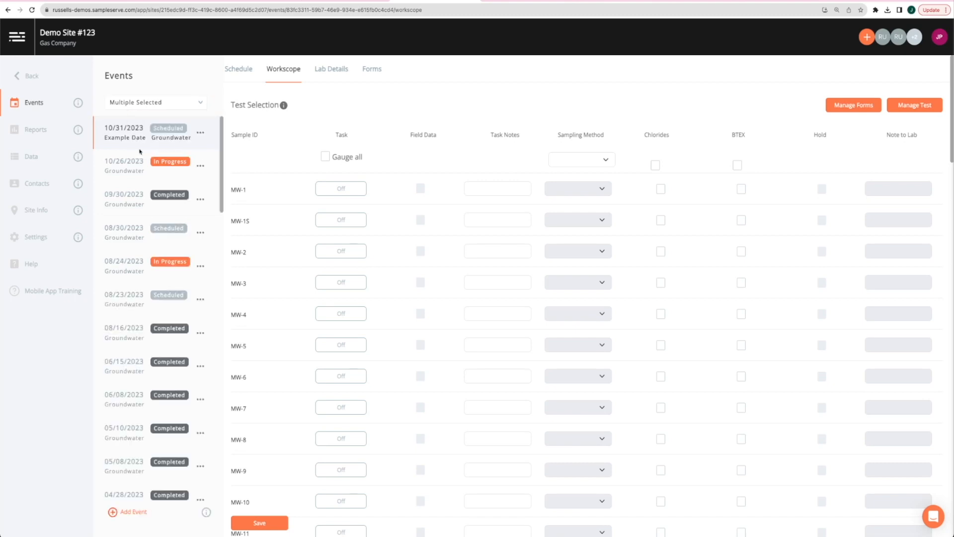
pyautogui.click(184, 102)
pyautogui.click(139, 150)
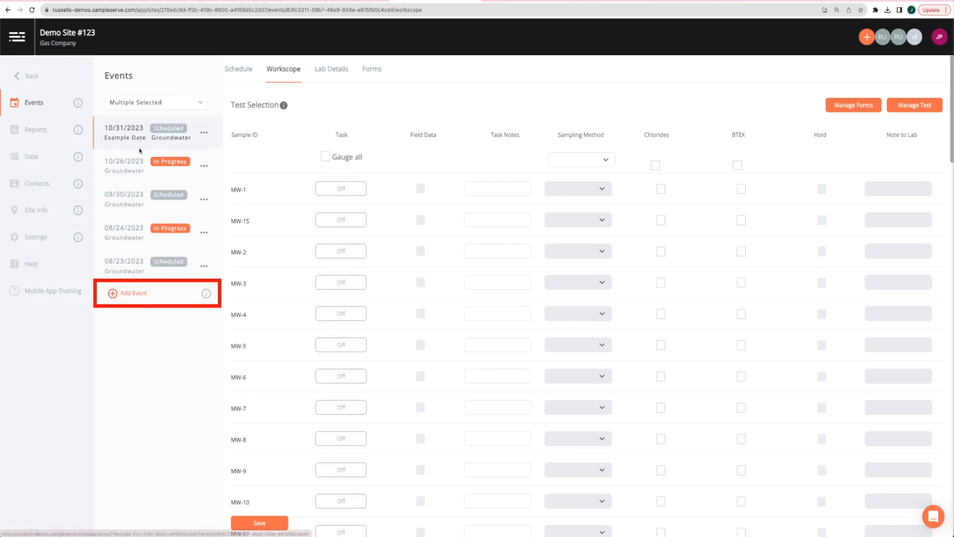
# Create a Groundwater event named 'first quarter 2024' with sampling date 10/31/2023
pyautogui.click(133, 295)
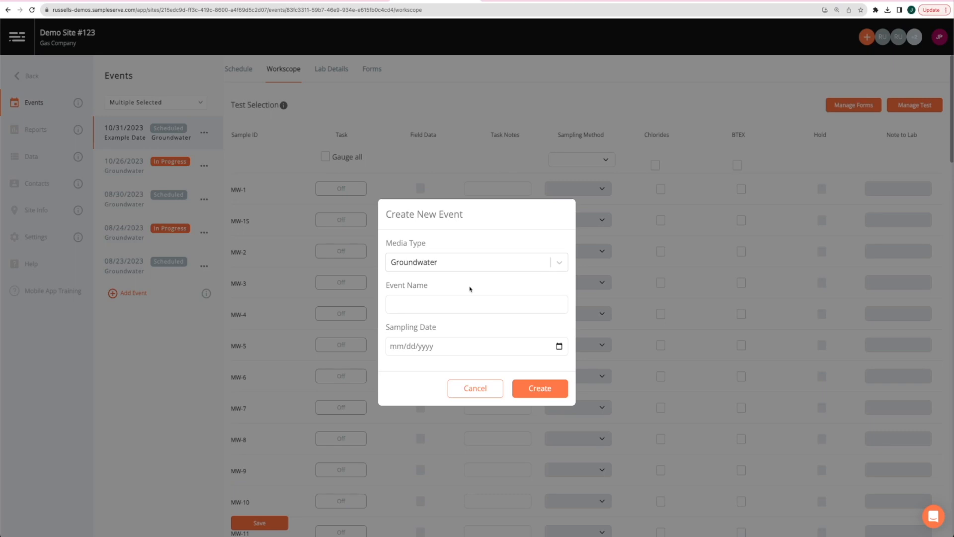
pyautogui.click(492, 269)
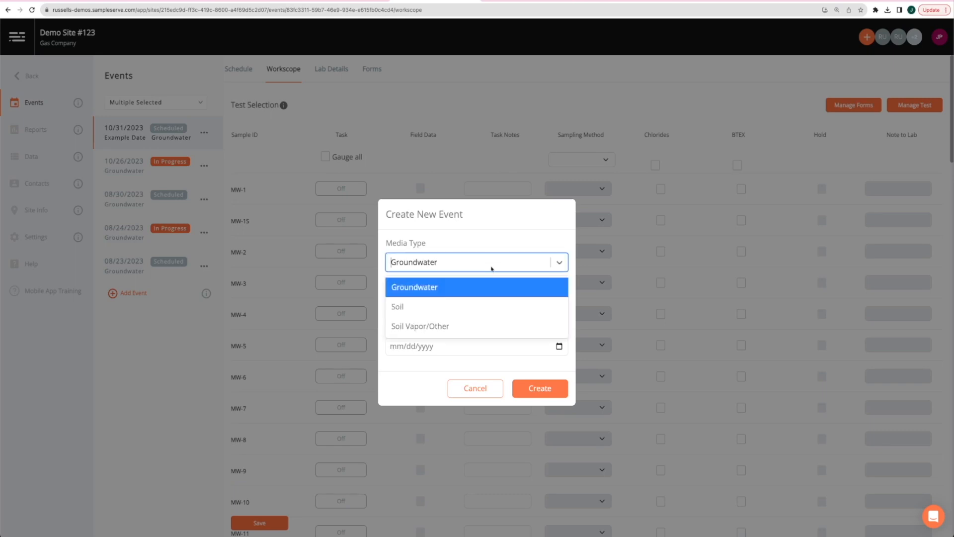
pyautogui.click(474, 292)
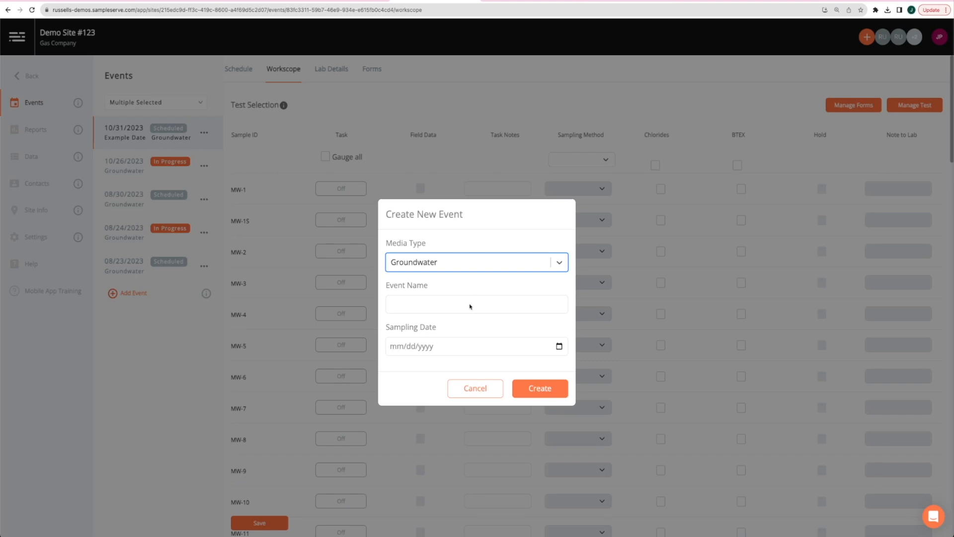
pyautogui.click(471, 307)
pyautogui.write('first')
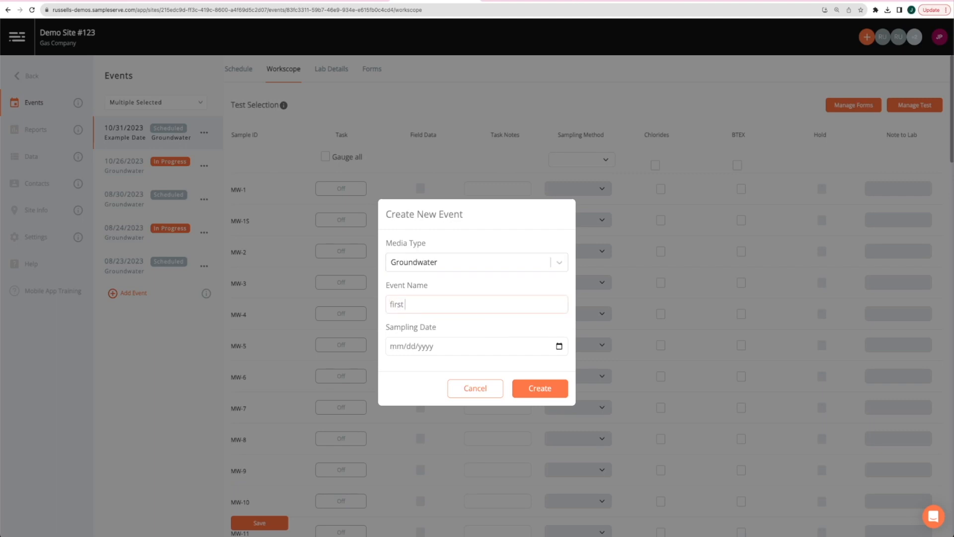
pyautogui.write(' quarter 2023')
pyautogui.click(472, 324)
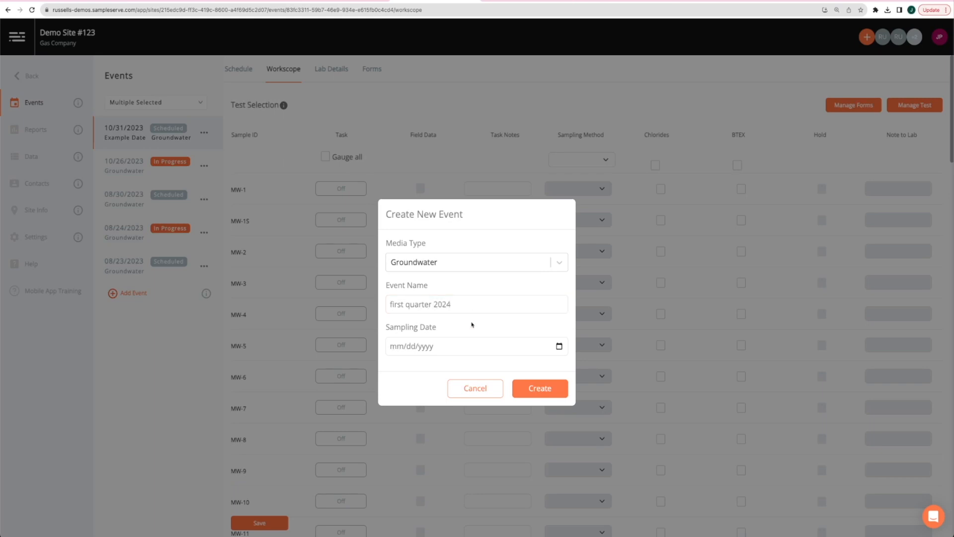
pyautogui.click(559, 347)
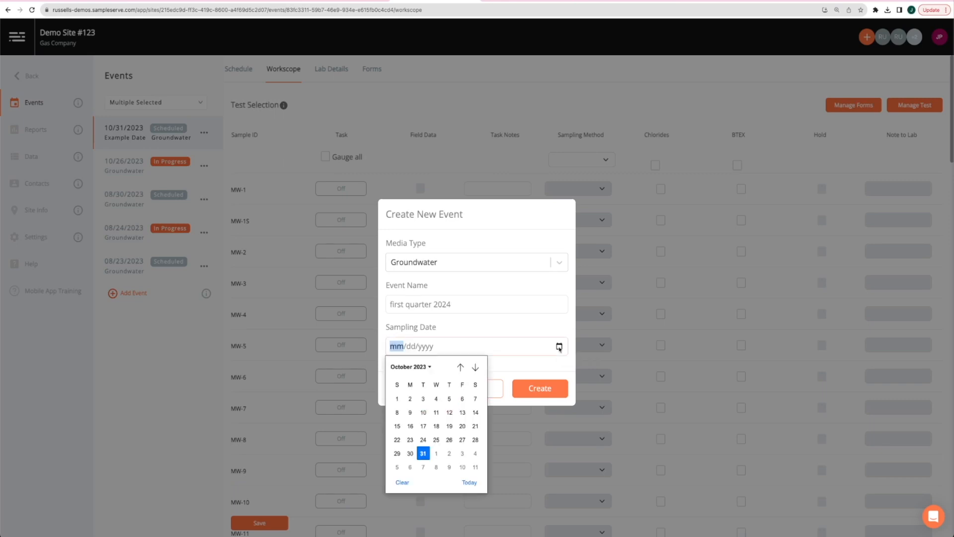
pyautogui.click(425, 453)
pyautogui.click(514, 328)
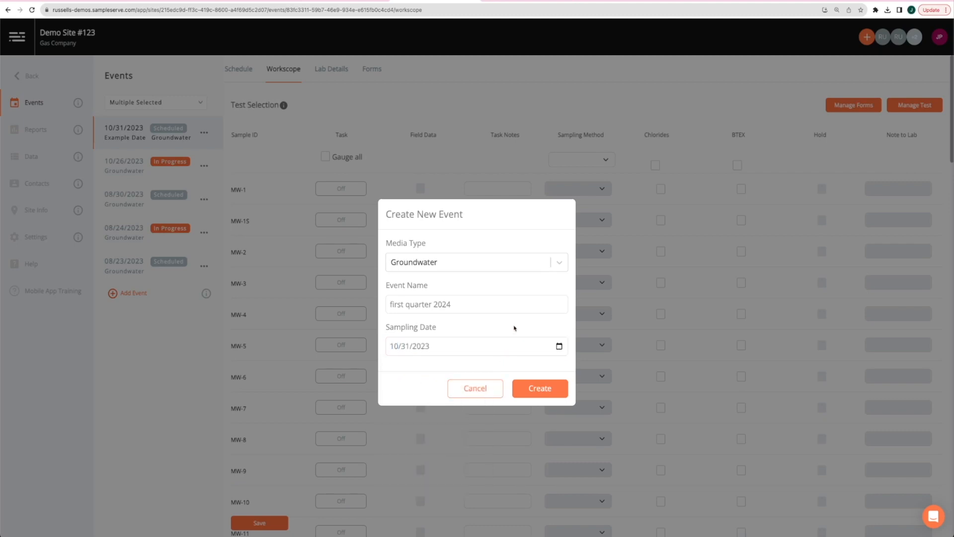
pyautogui.click(530, 388)
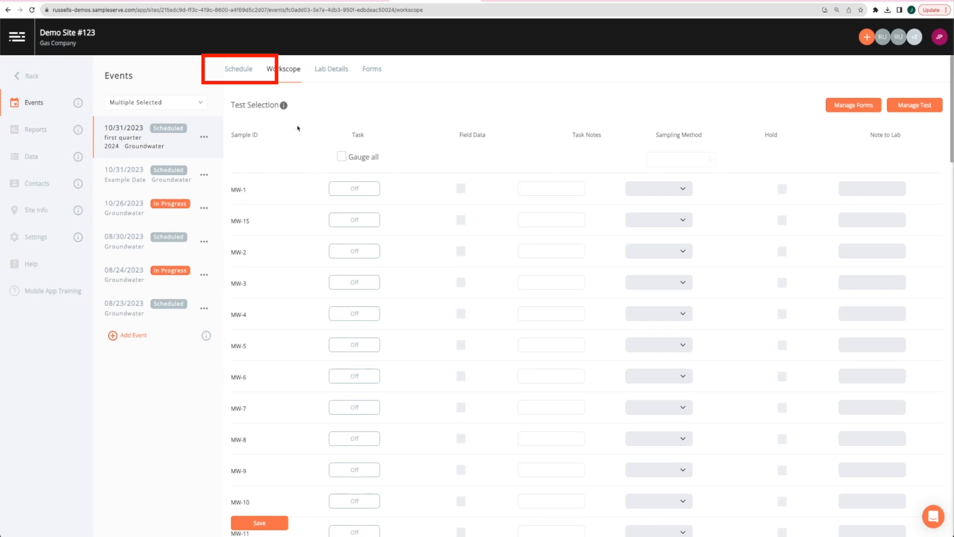
# Assign a team member under the Schedule tab's Assigned Users, then return to the workscope
pyautogui.click(245, 72)
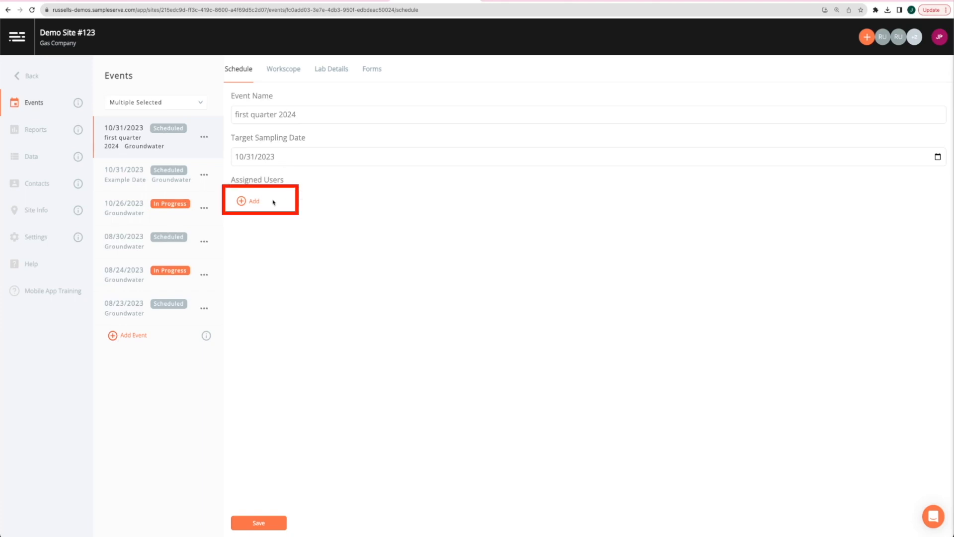
pyautogui.click(254, 201)
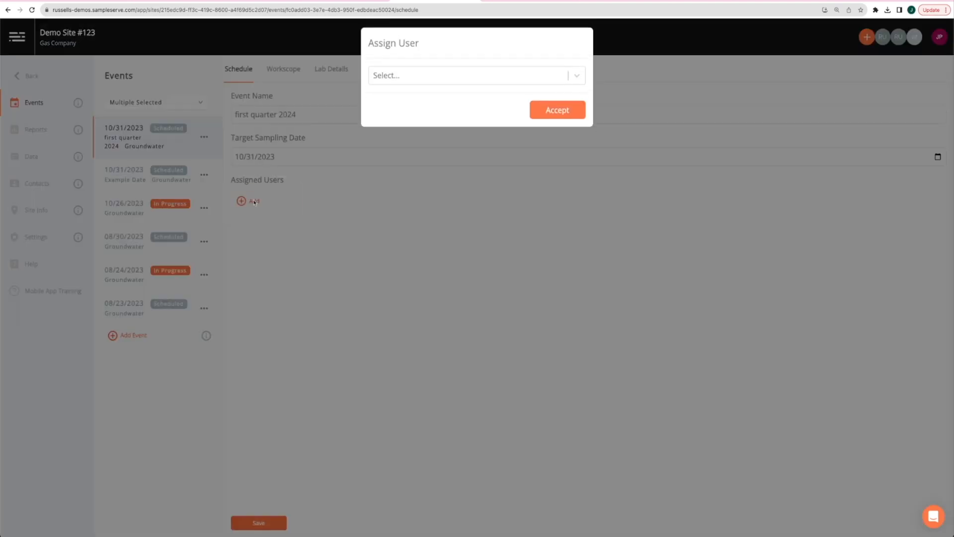
pyautogui.click(447, 87)
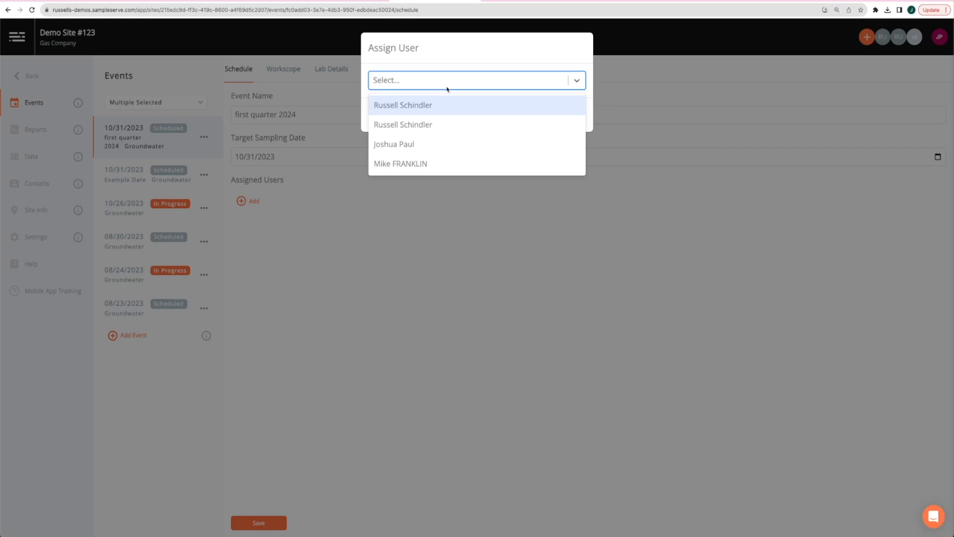
pyautogui.click(436, 144)
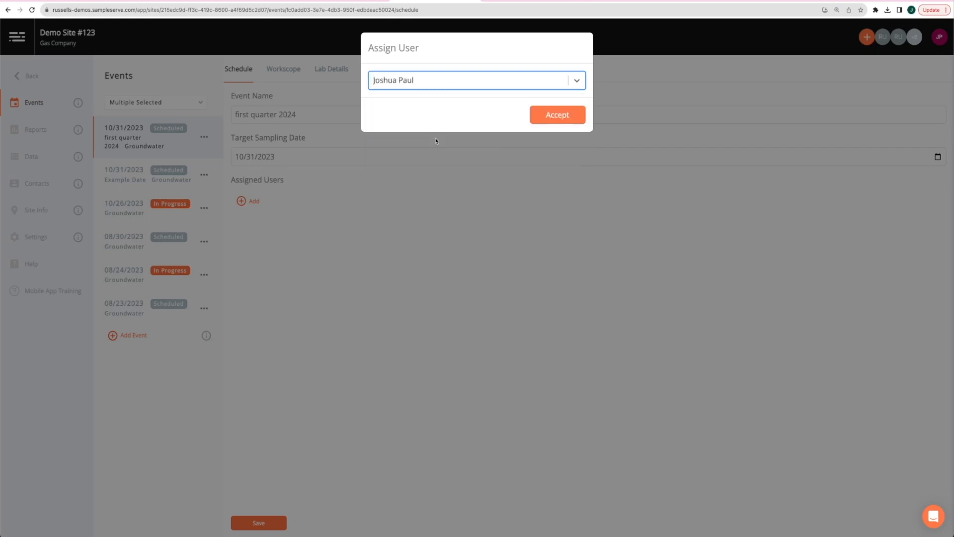
pyautogui.click(558, 120)
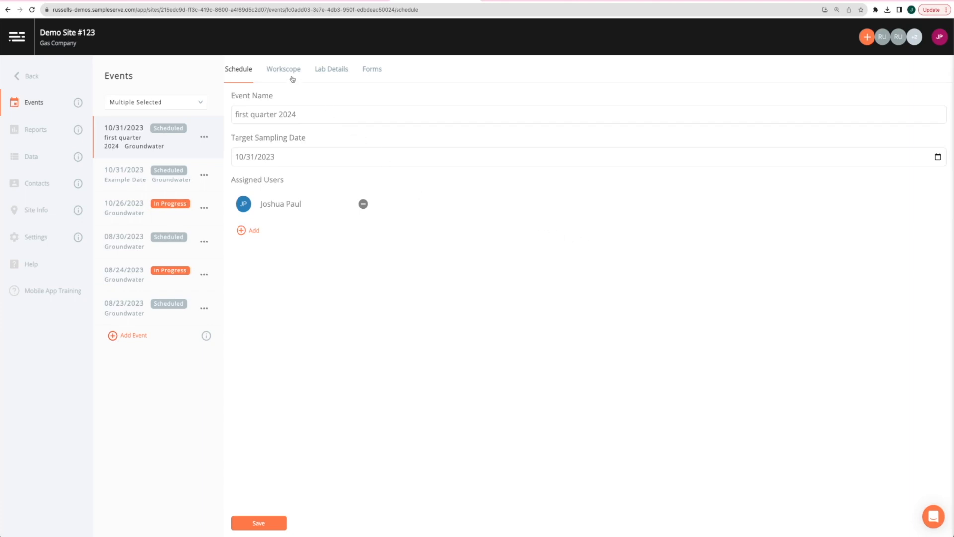
pyautogui.click(290, 72)
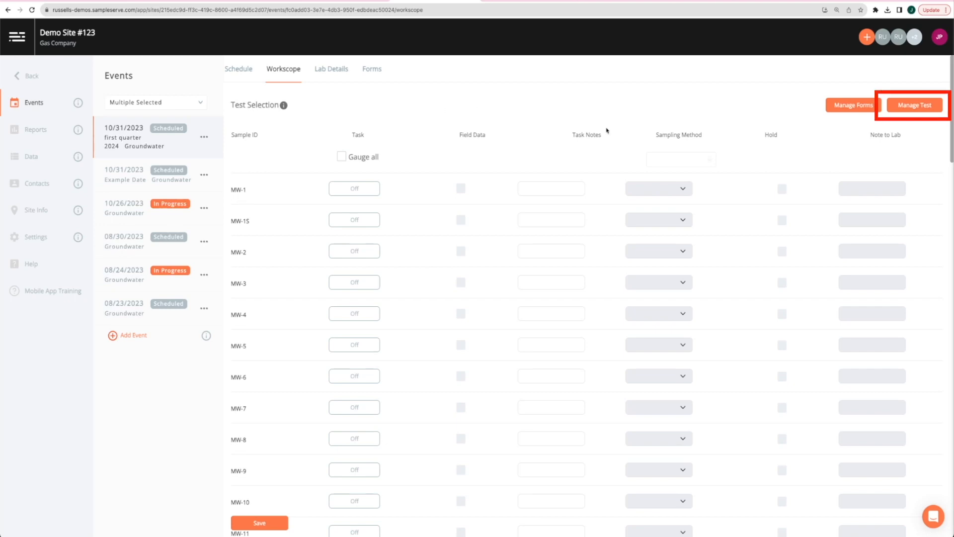
# Tick BTEX and Chlorides in Manage Groundwater Tests and save them to the workscope
pyautogui.click(907, 106)
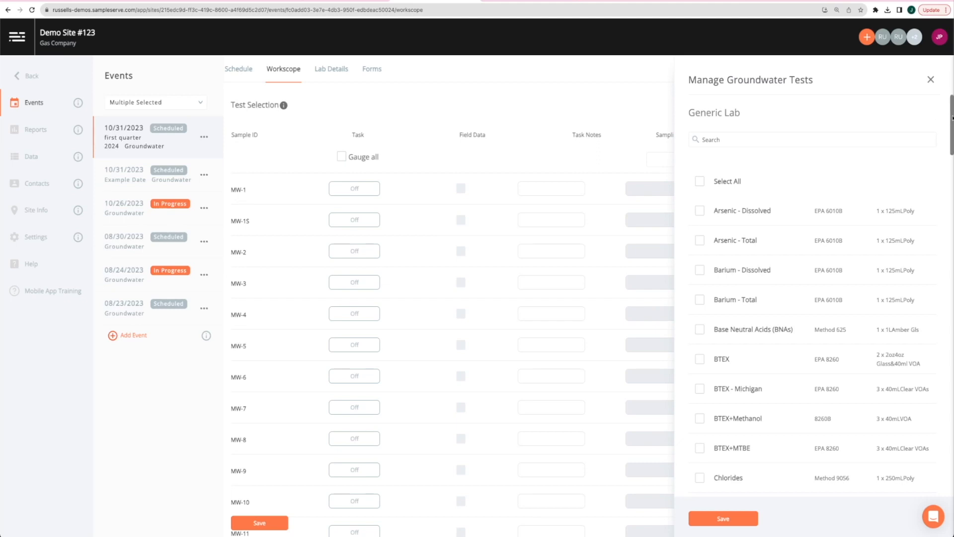
pyautogui.scroll(-1, 952, 117)
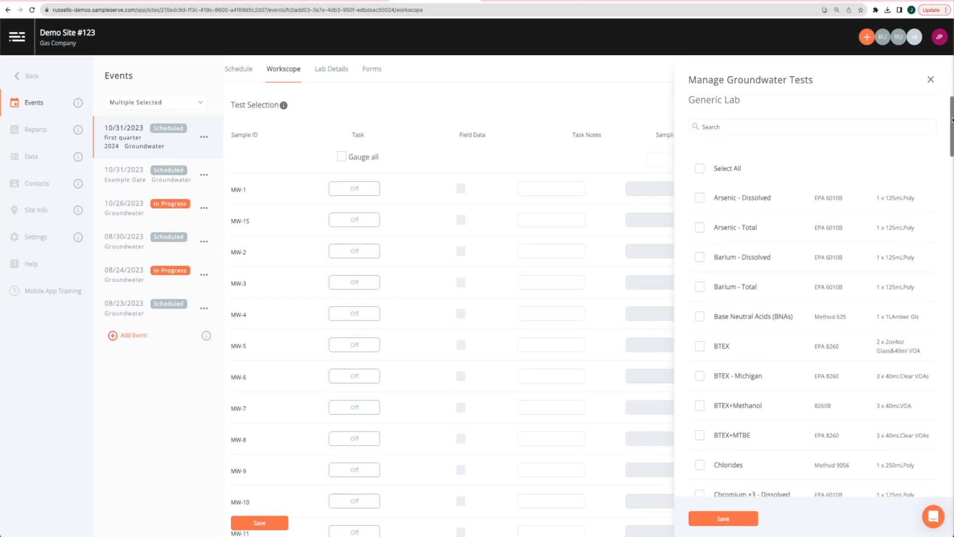
pyautogui.scroll(-1, 952, 120)
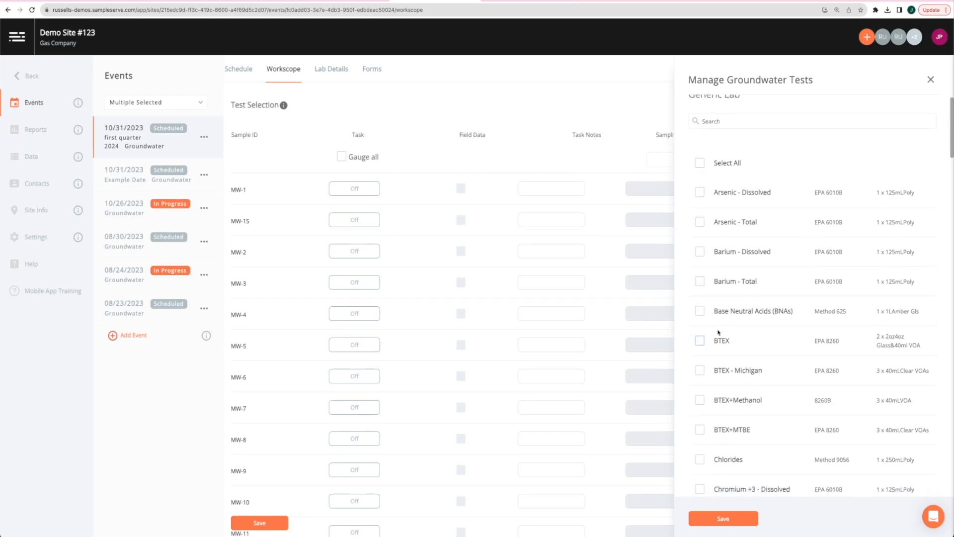
pyautogui.click(700, 341)
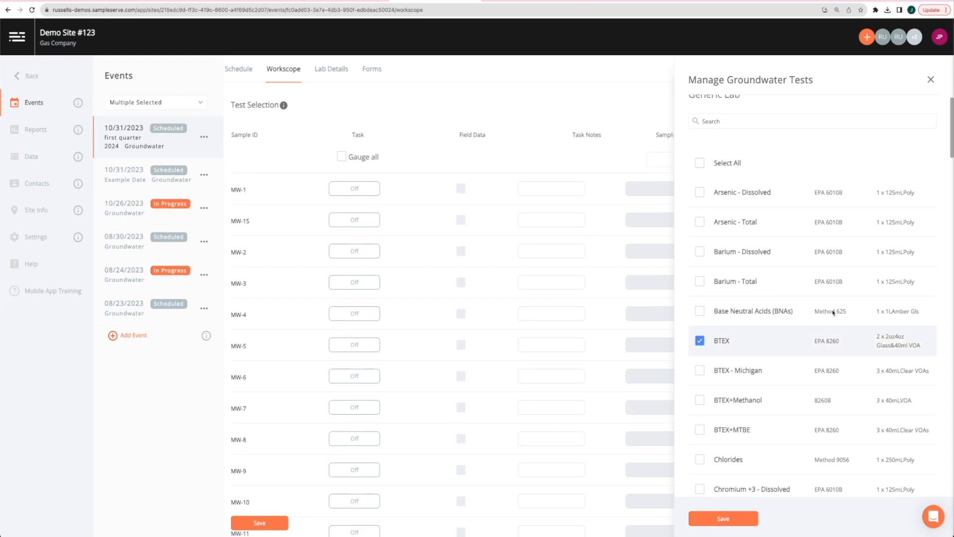
pyautogui.click(696, 459)
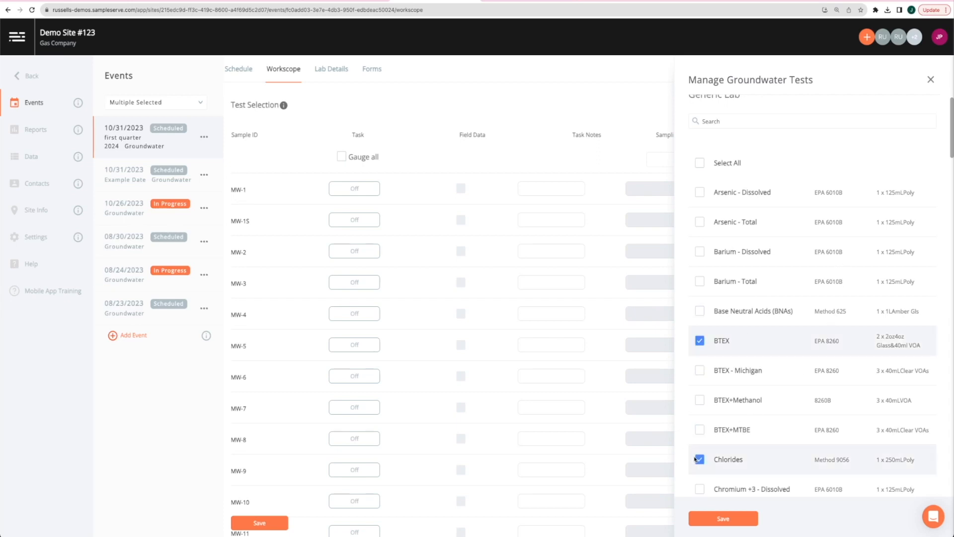
pyautogui.click(723, 520)
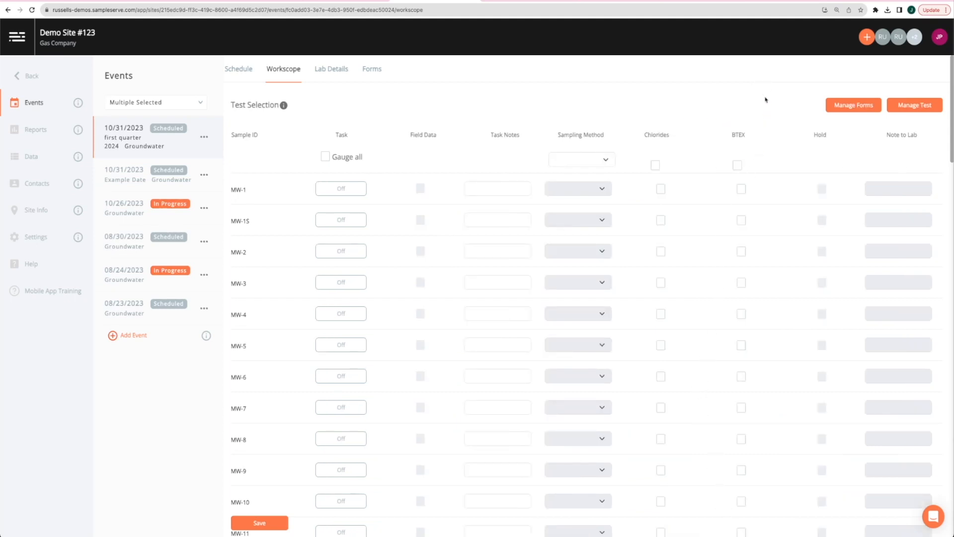
# Tick BTEX and Chlorides for MW-1, then toggle both header checkboxes on and off for all wells
pyautogui.scroll(-1, 764, 97)
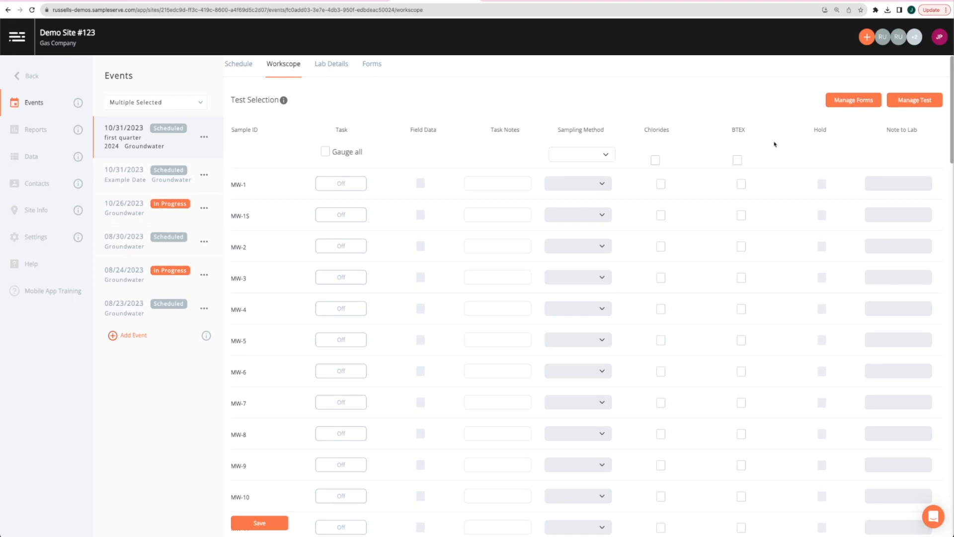
pyautogui.scroll(-1, 777, 175)
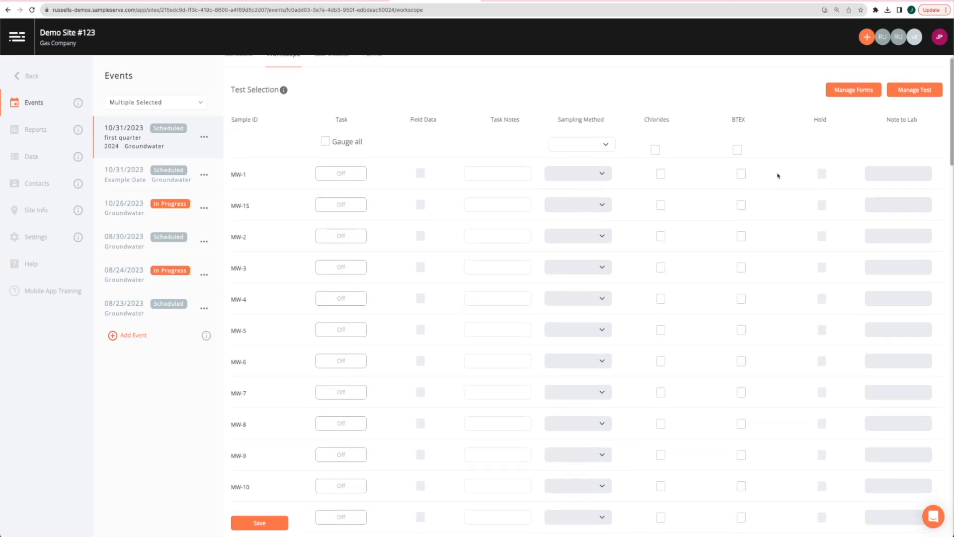
pyautogui.click(741, 174)
pyautogui.click(662, 176)
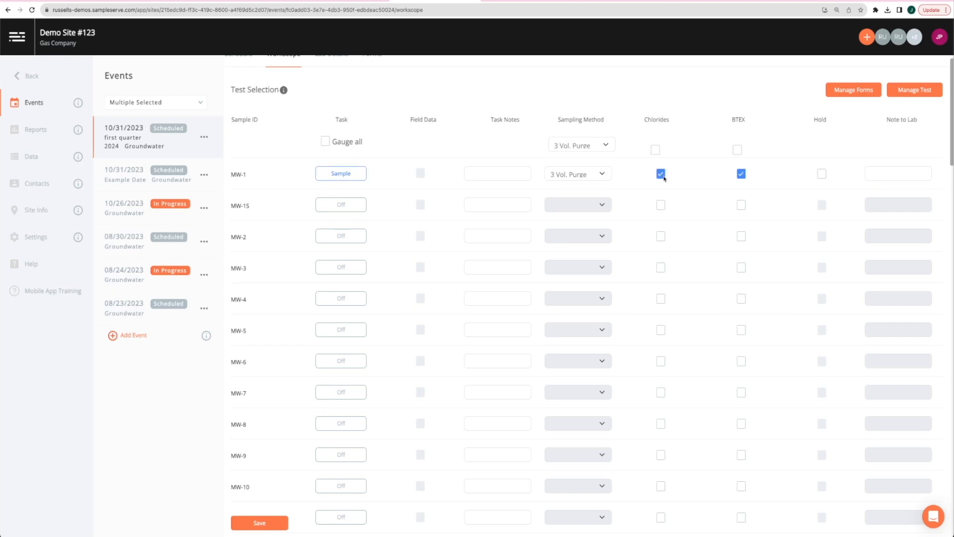
pyautogui.click(656, 150)
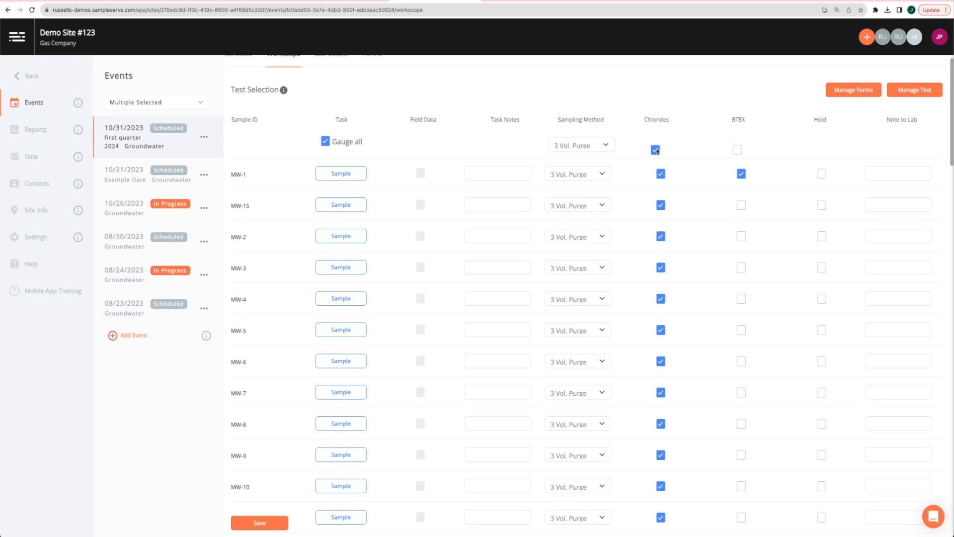
pyautogui.click(655, 150)
pyautogui.click(738, 149)
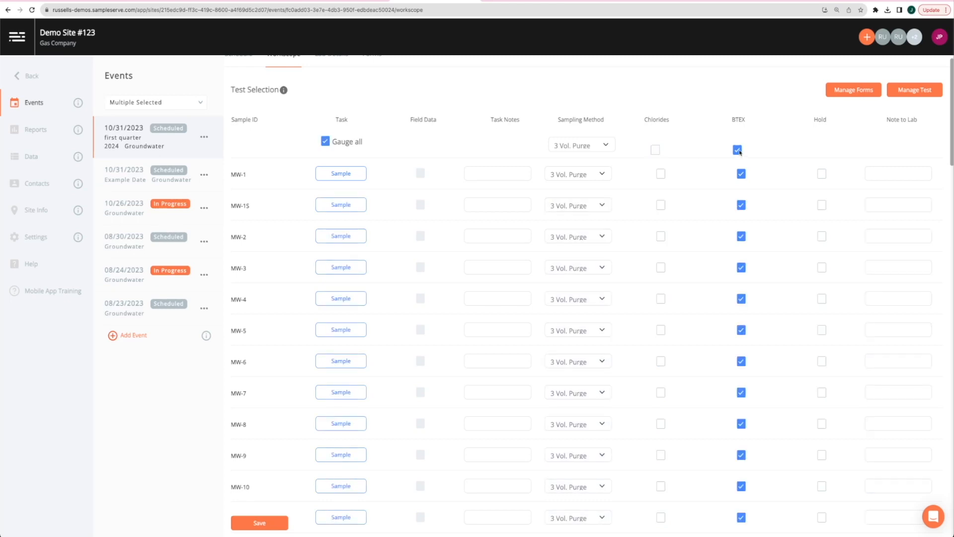
pyautogui.click(738, 150)
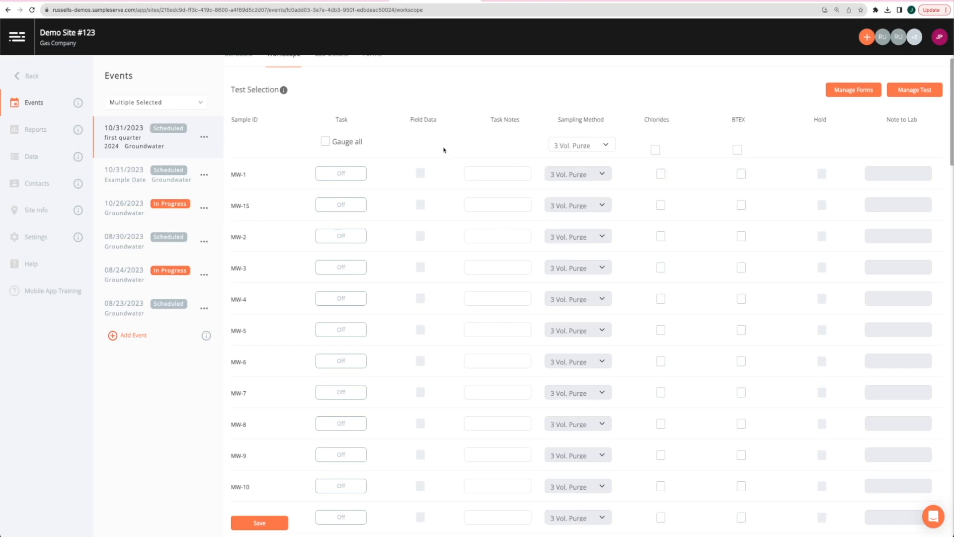
# Set MW-1 to Gauge Only and tick Chlorides and BTEX for MW-15
pyautogui.click(358, 175)
pyautogui.click(661, 205)
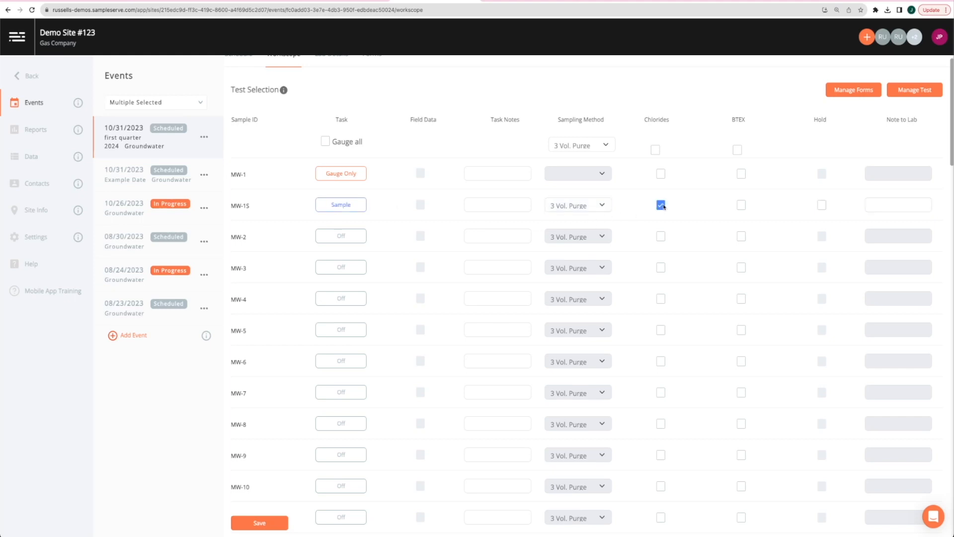
pyautogui.click(740, 206)
# Set the sampling method to 3 Vol. Purge after briefly applying Low Flow
pyautogui.click(584, 209)
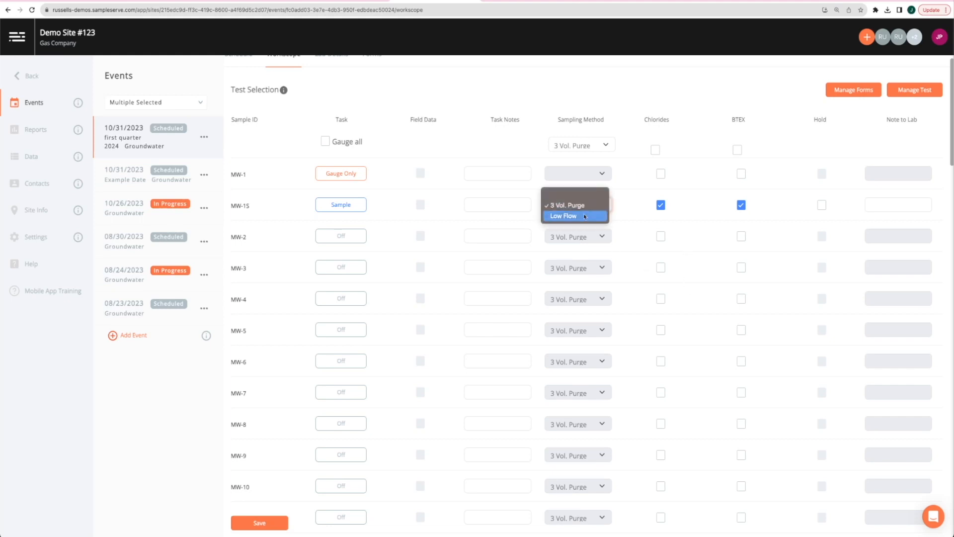
pyautogui.click(625, 145)
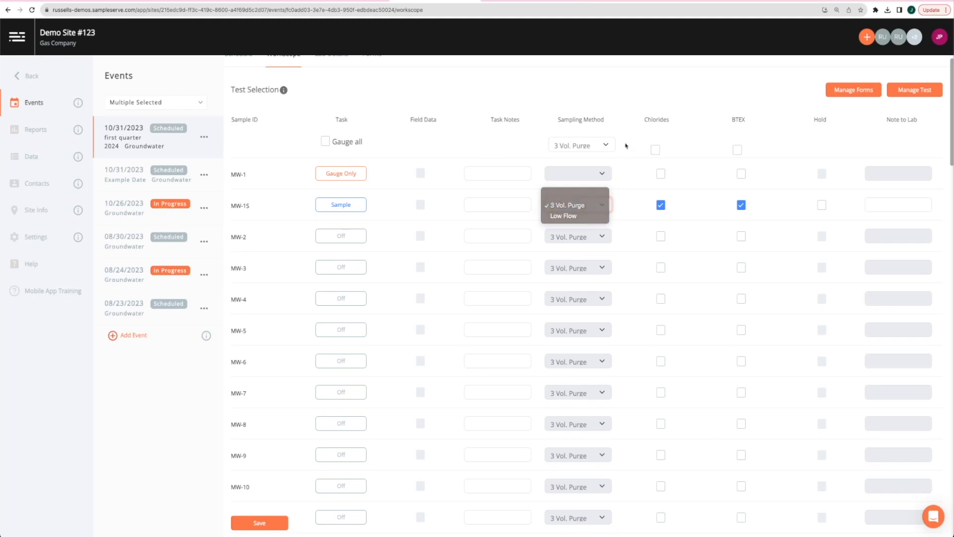
pyautogui.click(605, 146)
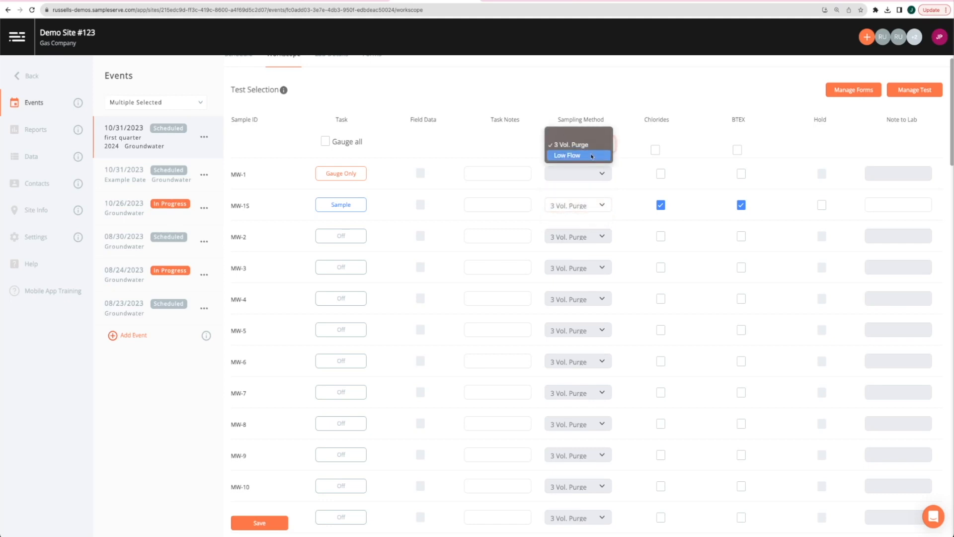
pyautogui.click(591, 155)
pyautogui.click(588, 148)
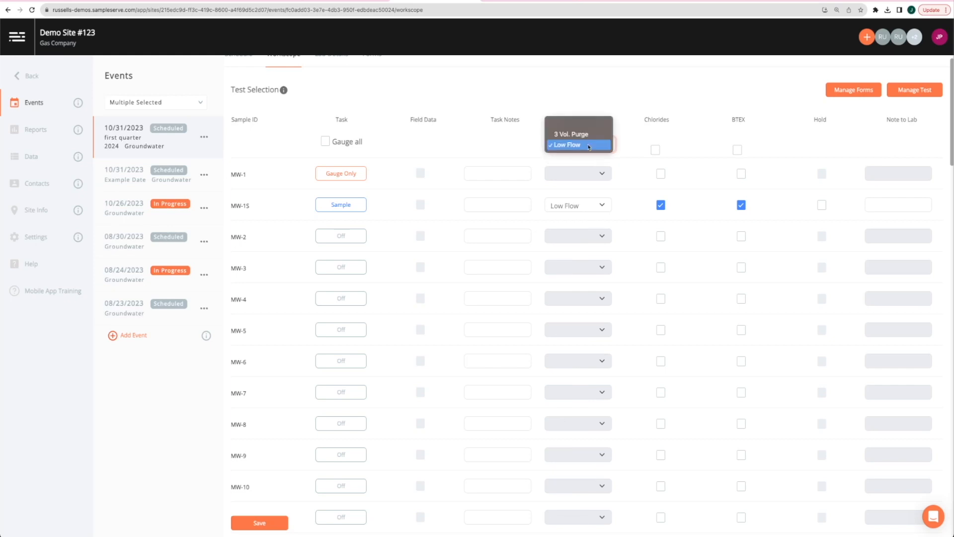
pyautogui.click(584, 135)
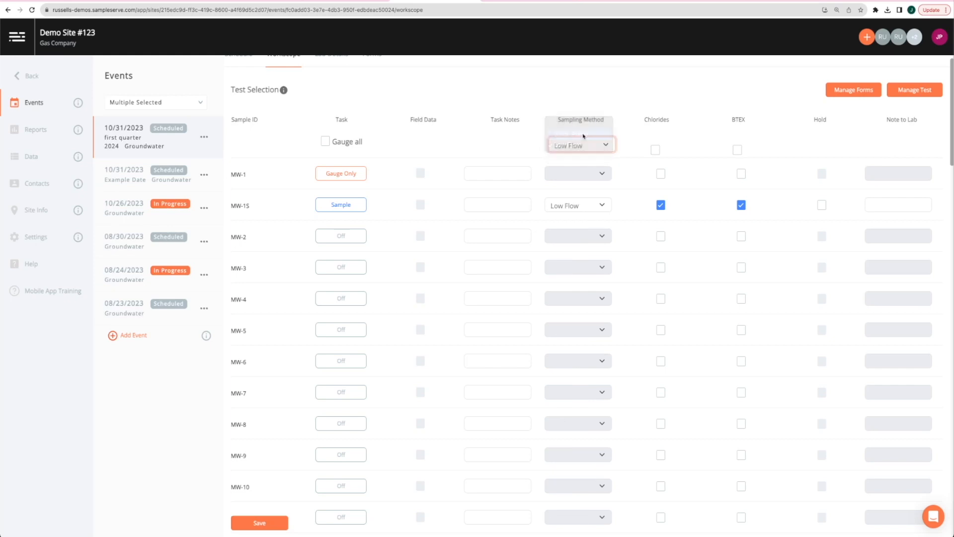
pyautogui.click(626, 206)
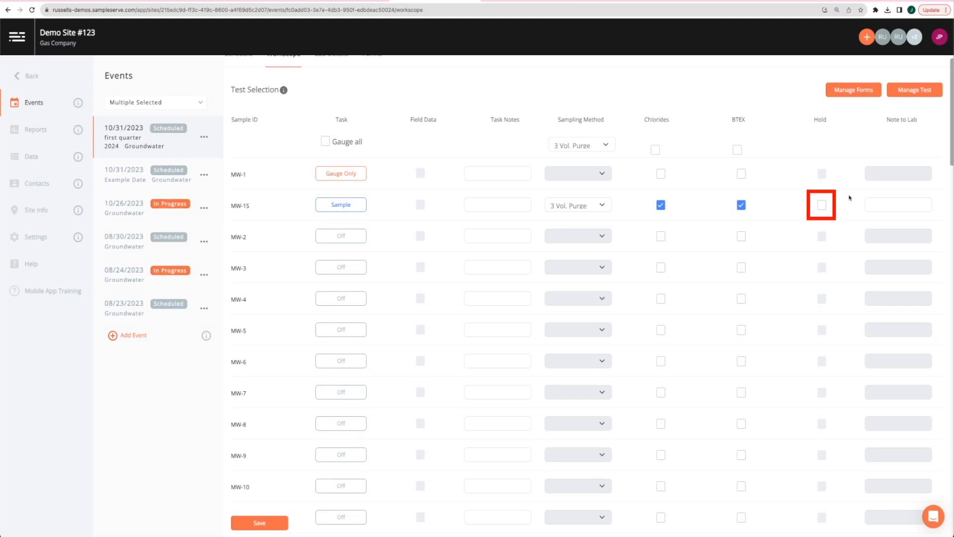
# Tick the Hold checkbox for MW-15
pyautogui.click(823, 207)
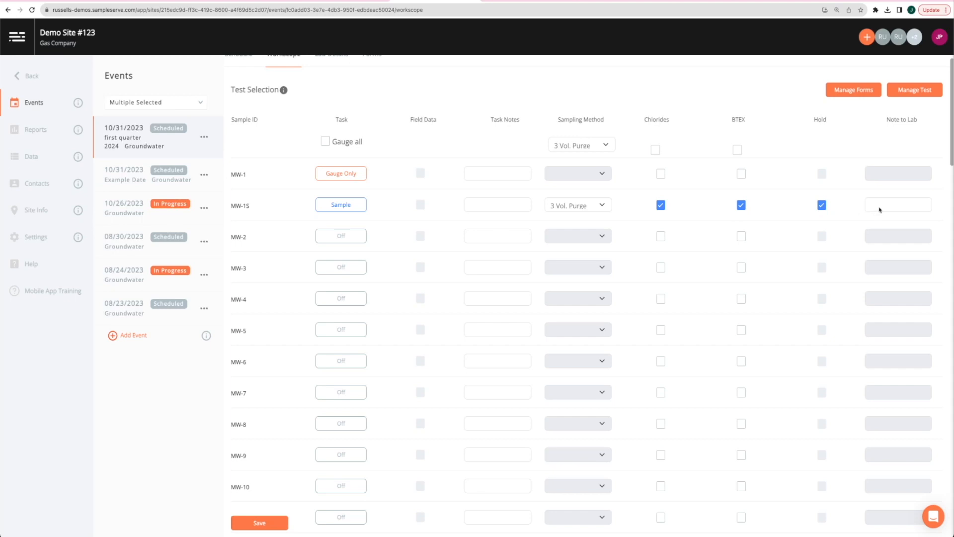
# Enable Blind Duplicate and add Duplicate #1 at MW-15 tested for Chlorides and BTEX
pyautogui.scroll(-20, 880, 210)
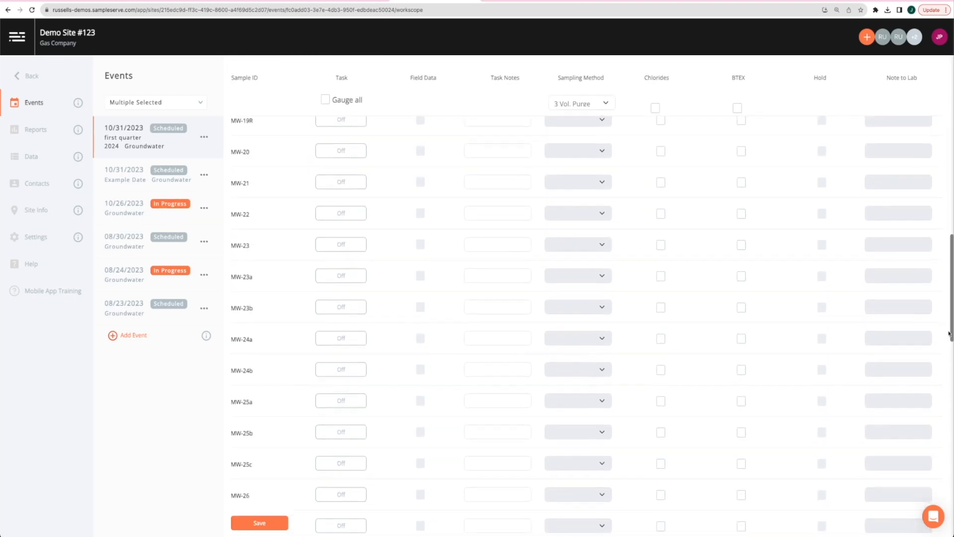
pyautogui.scroll(-3, 592, 323)
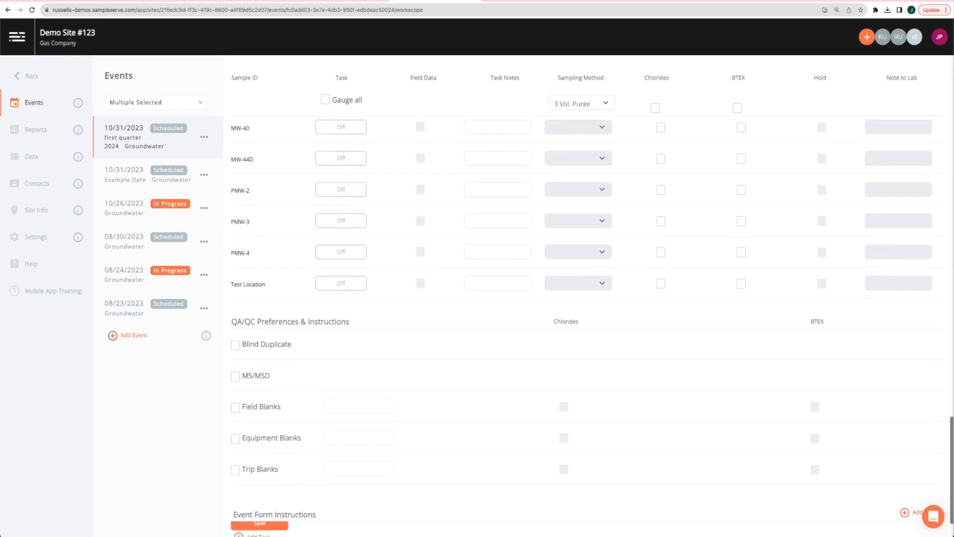
pyautogui.scroll(-1, 584, 323)
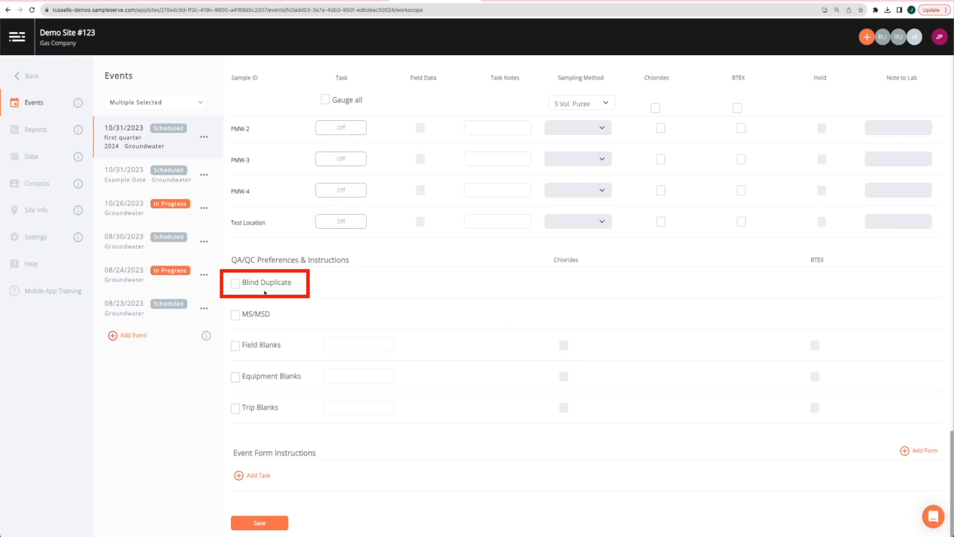
pyautogui.click(235, 283)
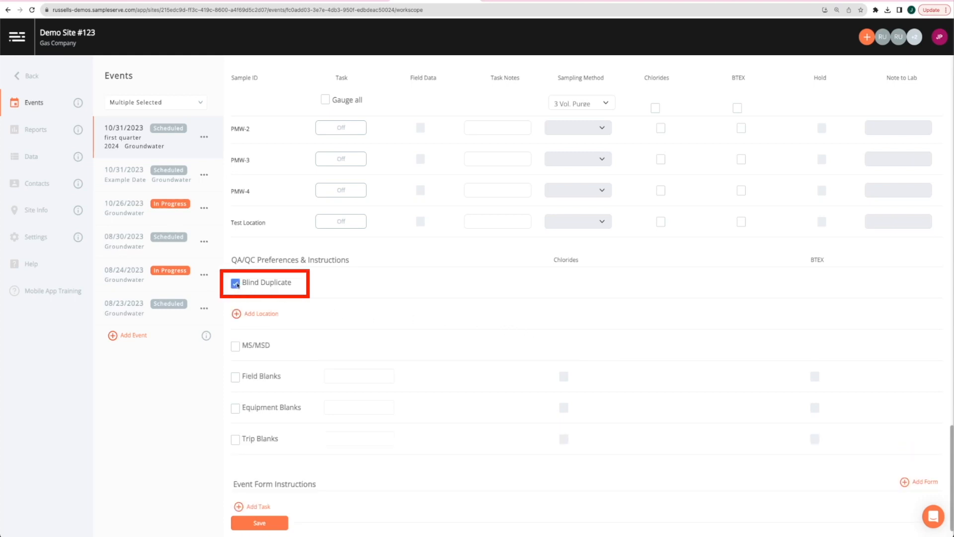
pyautogui.click(267, 314)
pyautogui.click(275, 316)
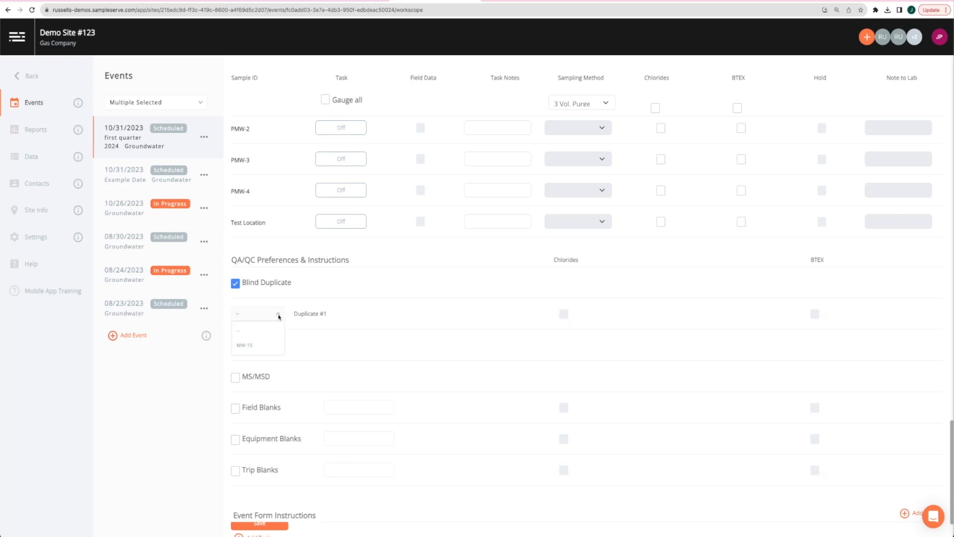
pyautogui.click(245, 345)
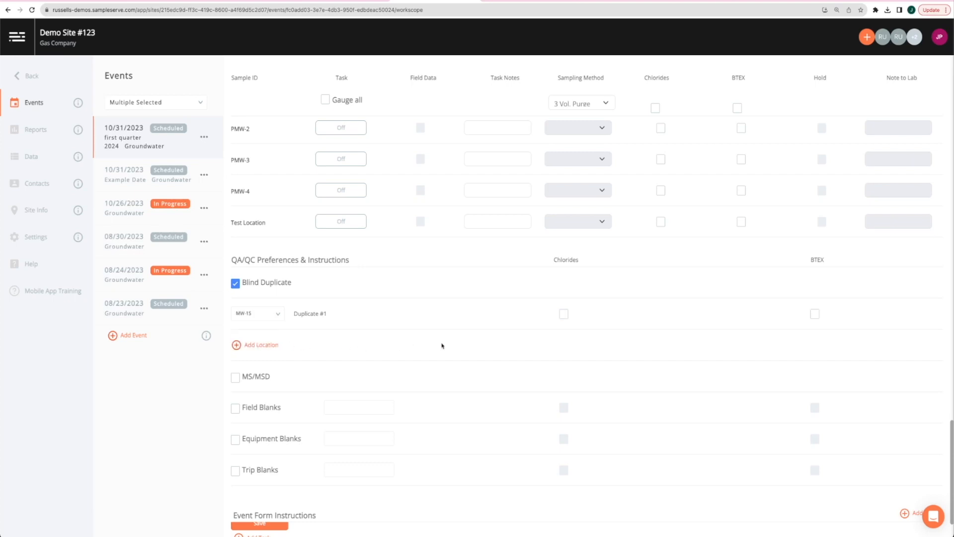
pyautogui.click(563, 314)
pyautogui.click(815, 314)
pyautogui.scroll(-1, 409, 364)
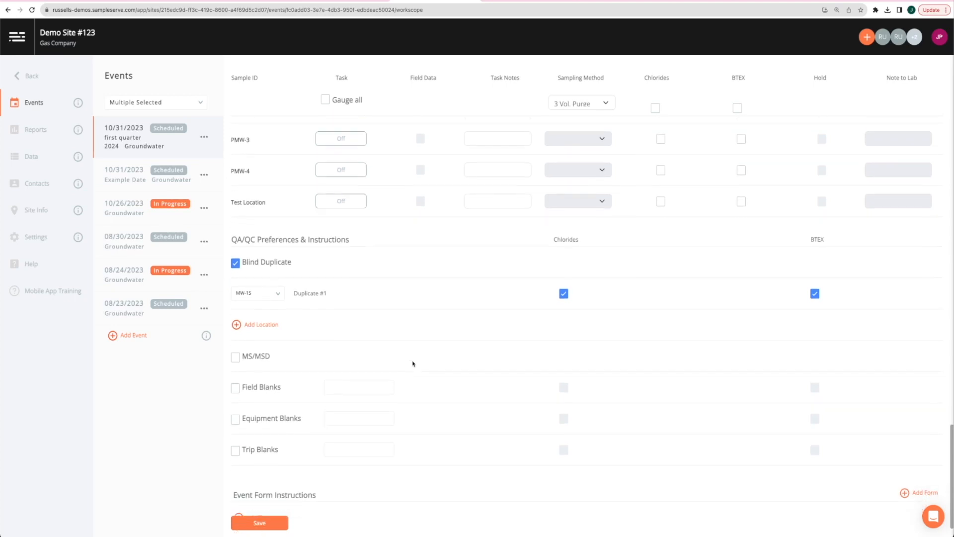
pyautogui.scroll(-1, 412, 364)
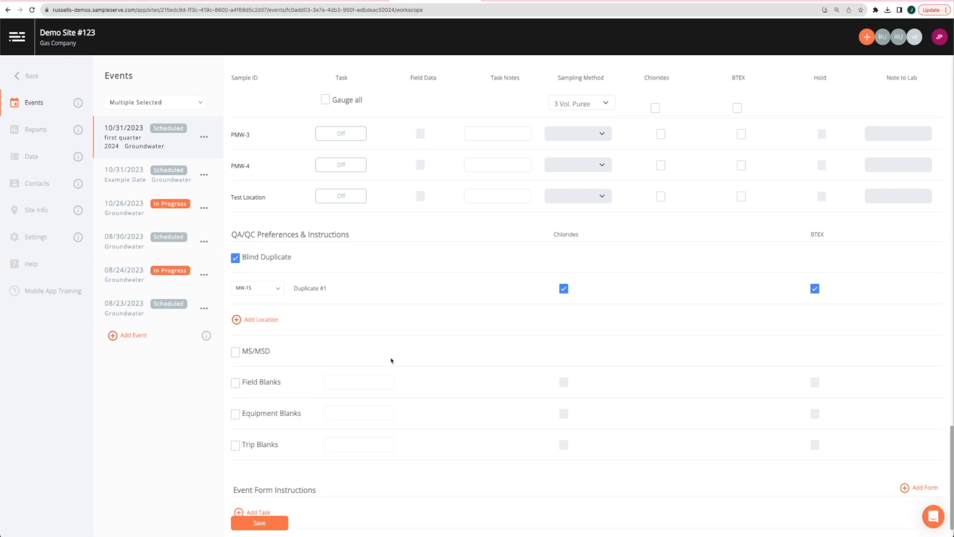
# Enable MS/MSD and add MS/MSD #1 at MW-15 tested for Chlorides only
pyautogui.click(235, 353)
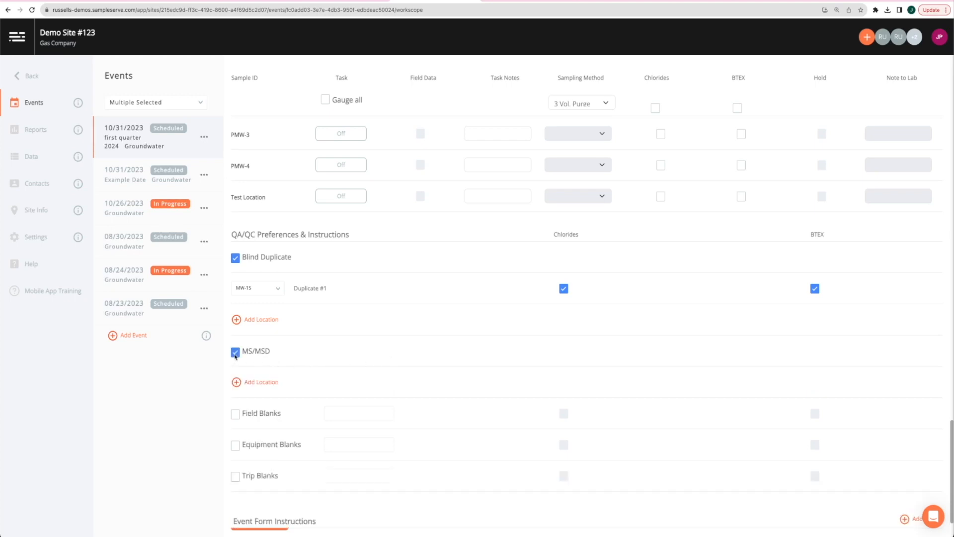
pyautogui.click(279, 382)
pyautogui.click(268, 383)
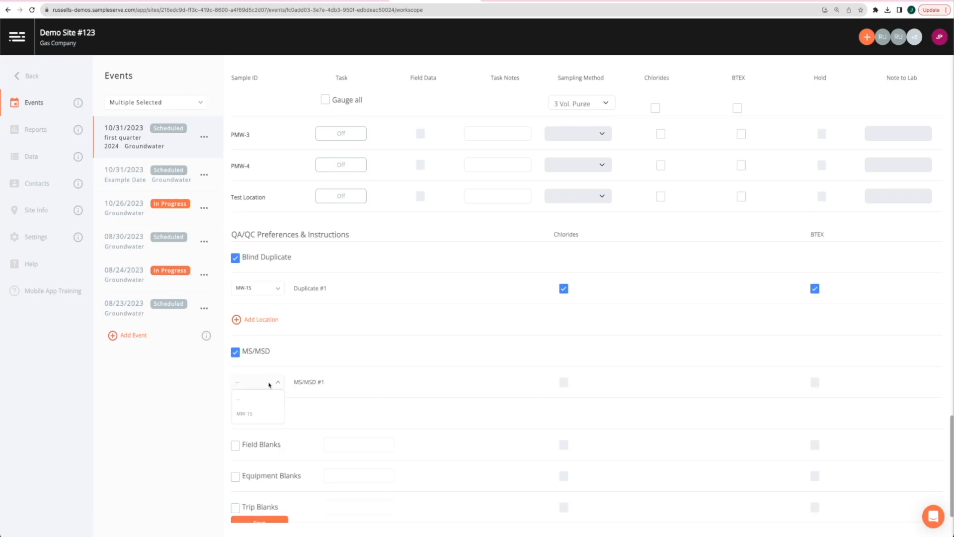
pyautogui.click(256, 413)
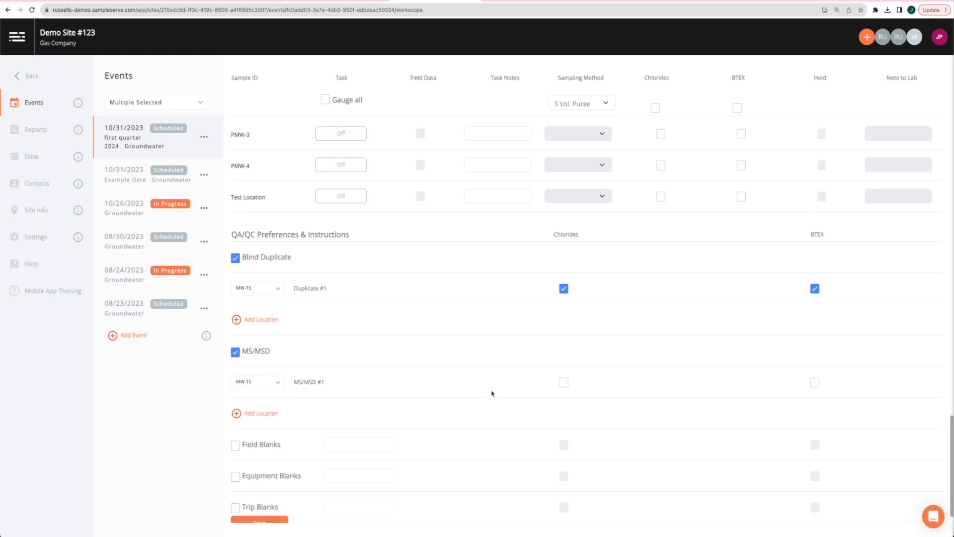
pyautogui.scroll(-1, 492, 393)
pyautogui.click(563, 357)
pyautogui.scroll(-2, 500, 405)
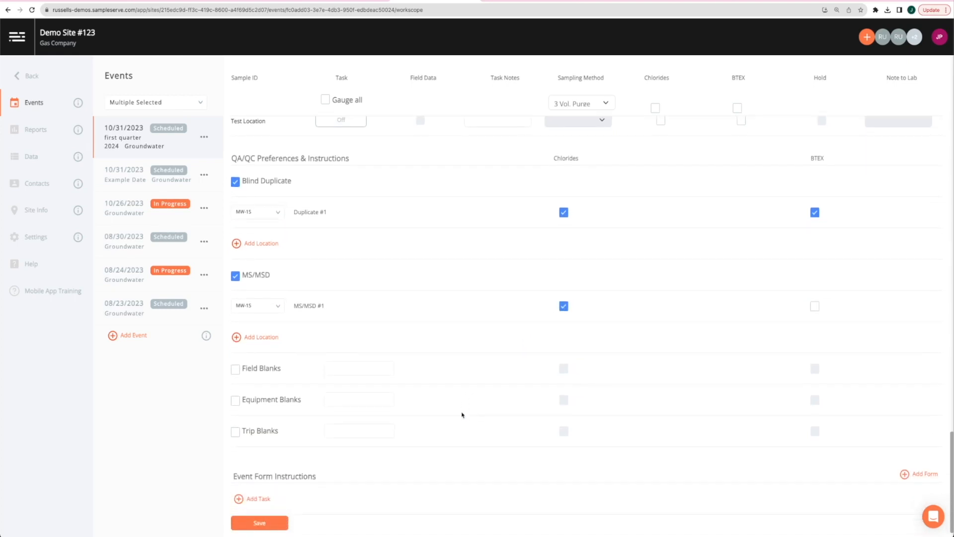
pyautogui.scroll(-1, 461, 415)
pyautogui.scroll(-1, 462, 415)
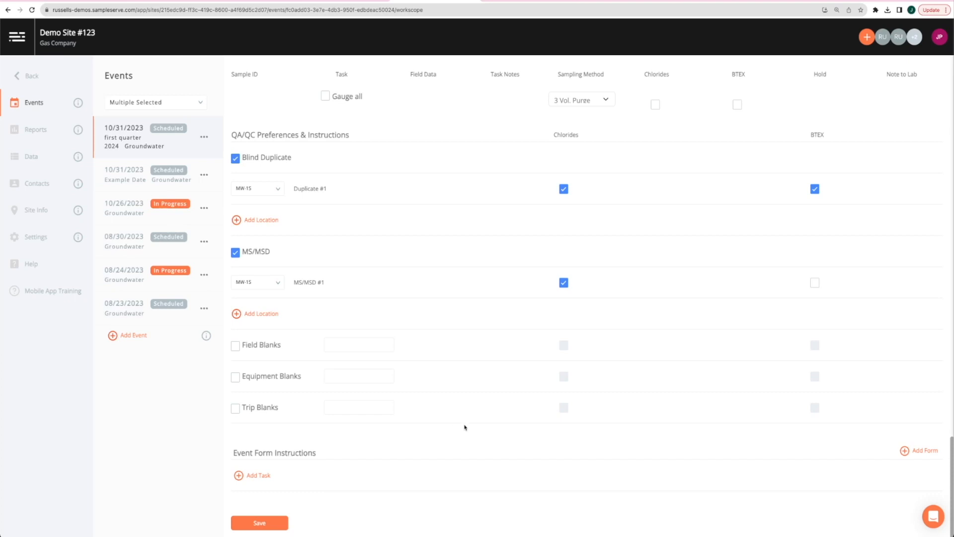
pyautogui.scroll(1, 467, 425)
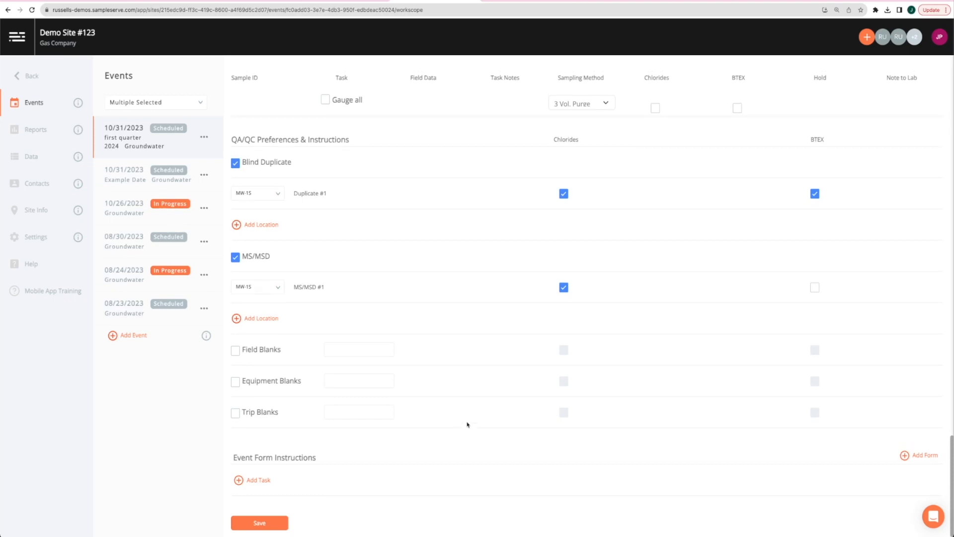
pyautogui.scroll(1, 468, 425)
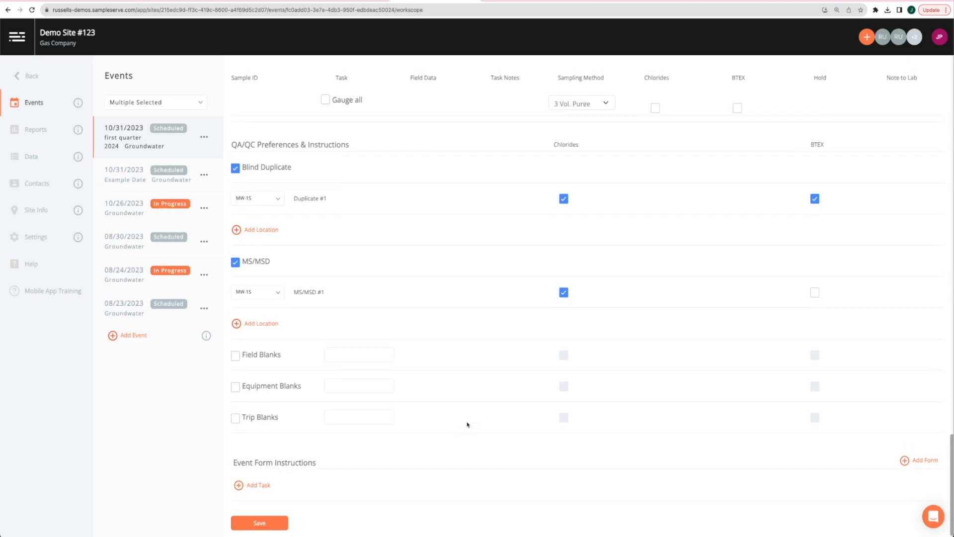
pyautogui.scroll(2, 468, 425)
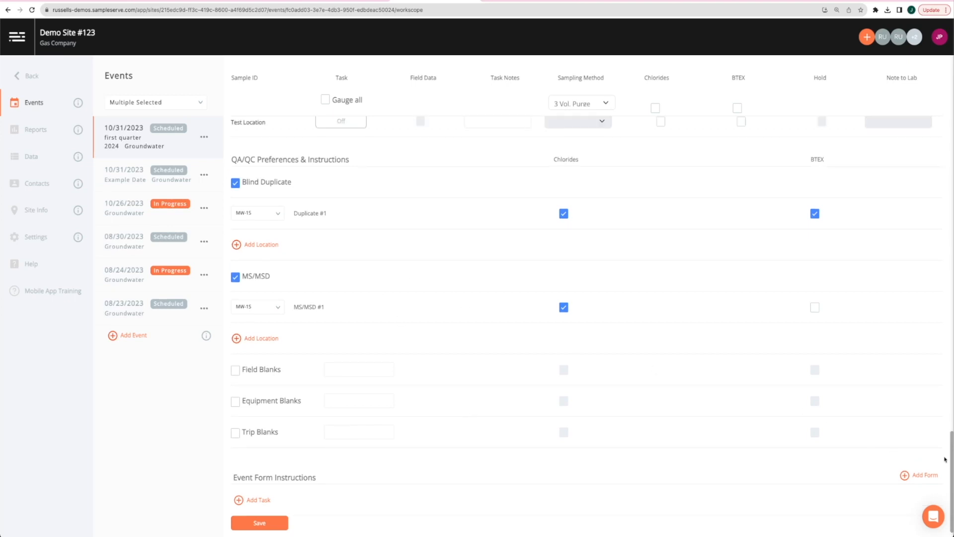
pyautogui.moveTo(950, 460); pyautogui.dragTo(940, 72)
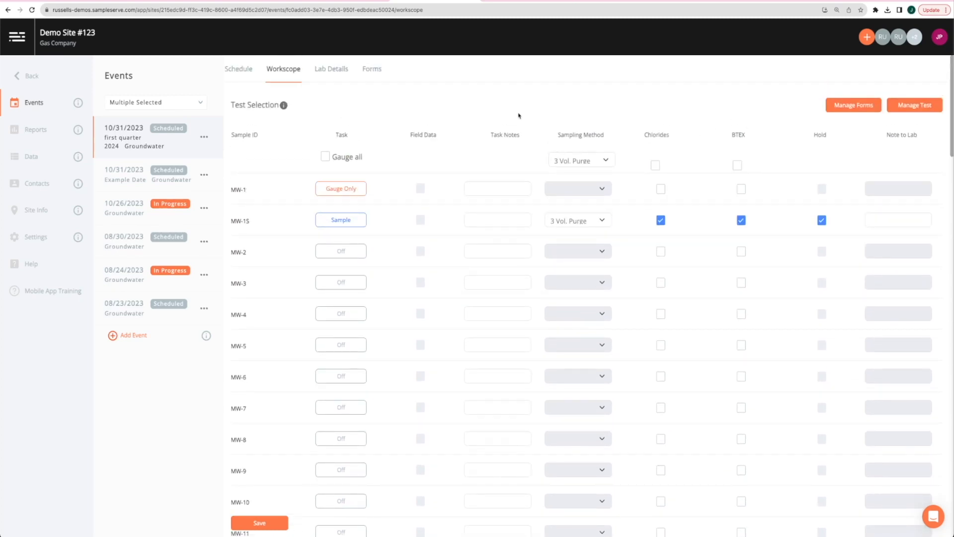
# Save the event with its full workscope and QA/QC setup
pyautogui.click(274, 524)
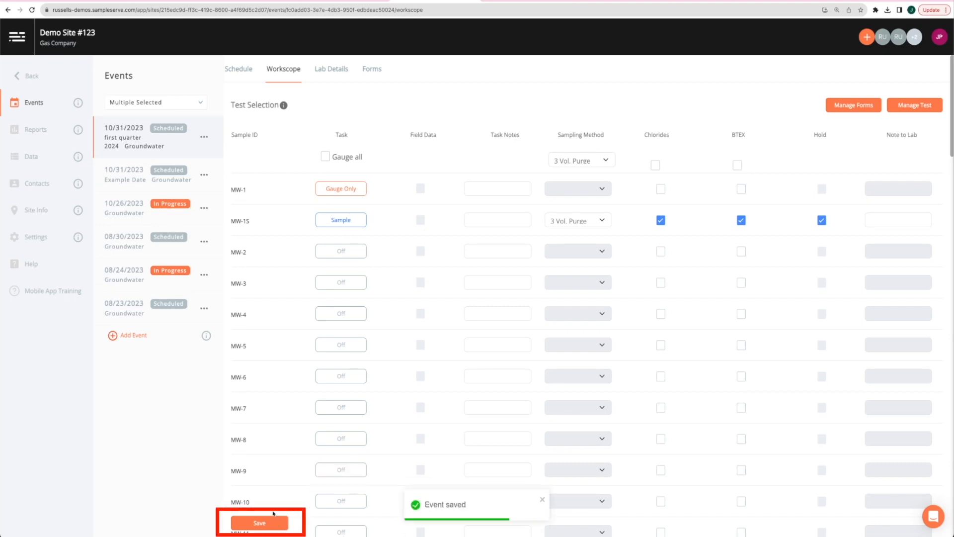